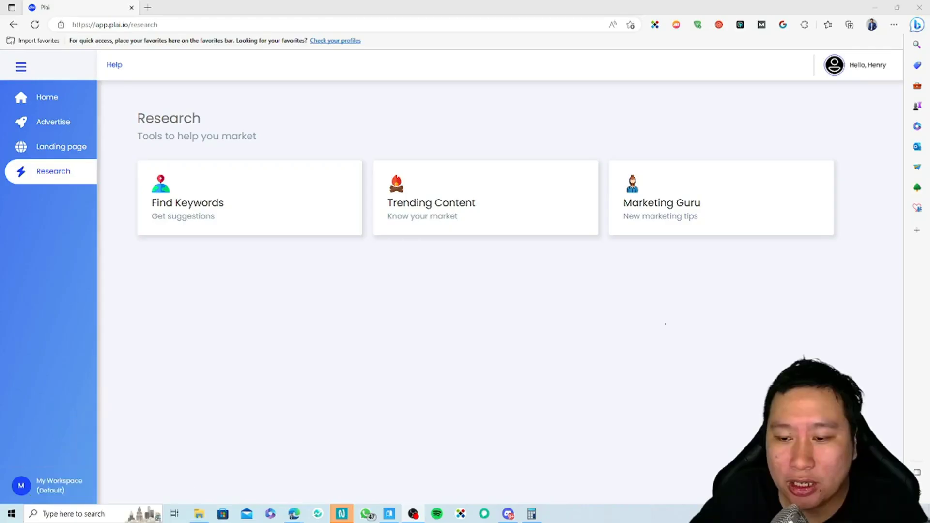
- Show the Home dashboard's Website view: 11536 users, S$13030.35 revenue, 14561 sessions, channel performance
click(42, 99)
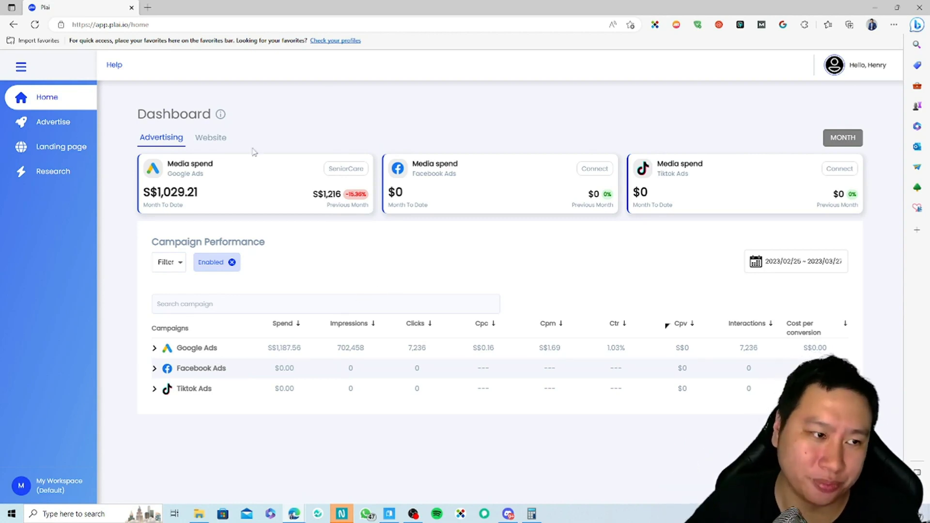
click(221, 141)
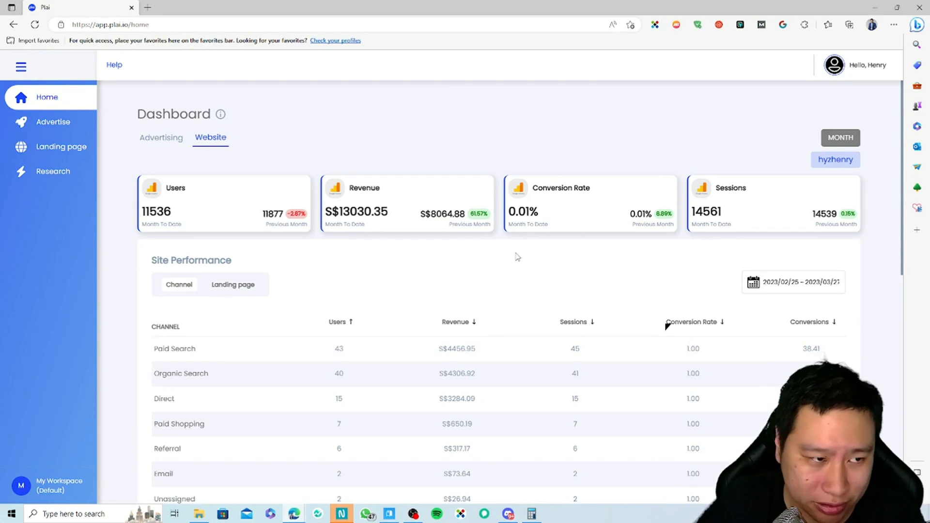
scroll(347, 265, down, 5)
scroll(333, 264, up, 2)
scroll(334, 264, up, 1)
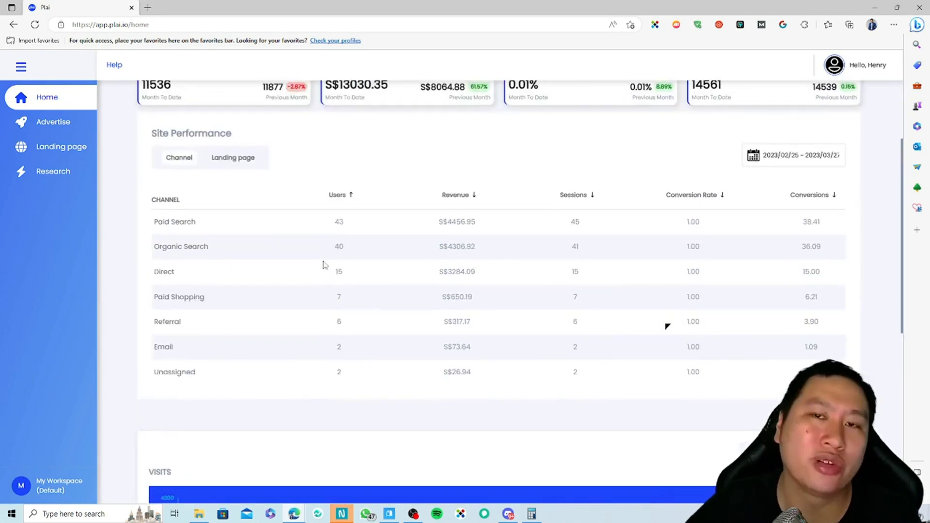
scroll(322, 264, up, 3)
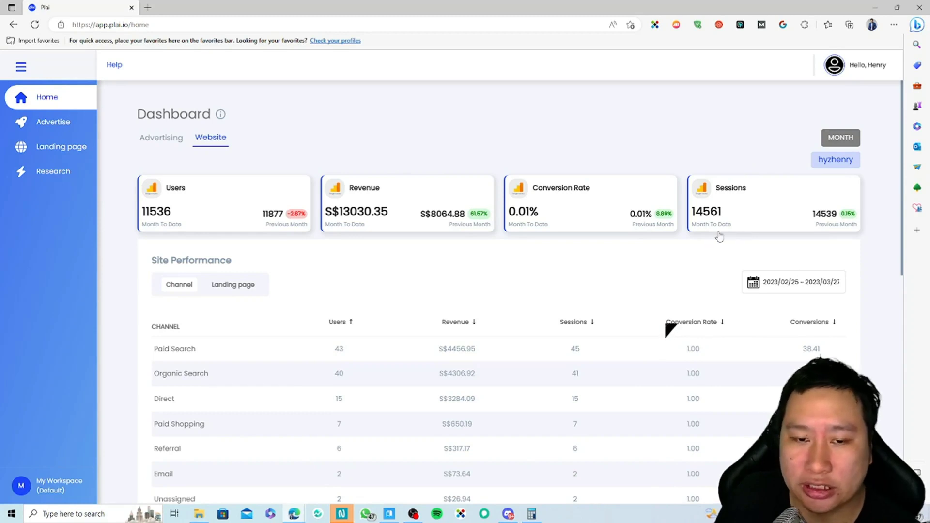
scroll(529, 294, down, 3)
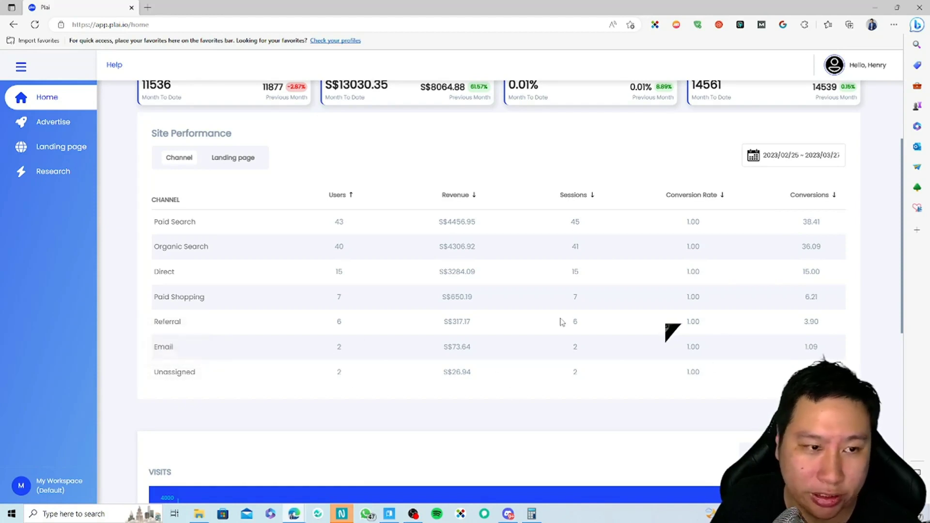
scroll(268, 295, up, 3)
- Sort landing pages by revenue, users, conversion rate and conversions, then return to Advertising
click(241, 289)
scroll(523, 324, down, 4)
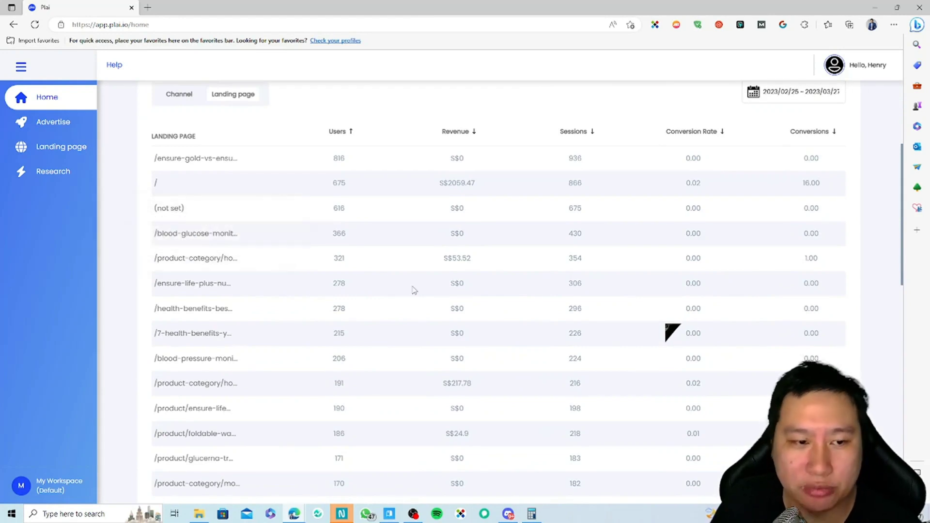
click(457, 132)
double_click(464, 131)
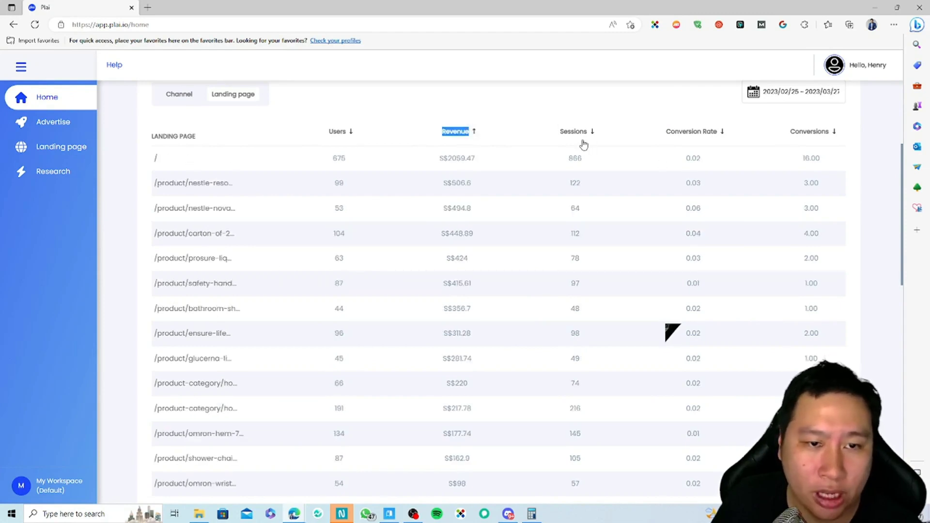
click(338, 132)
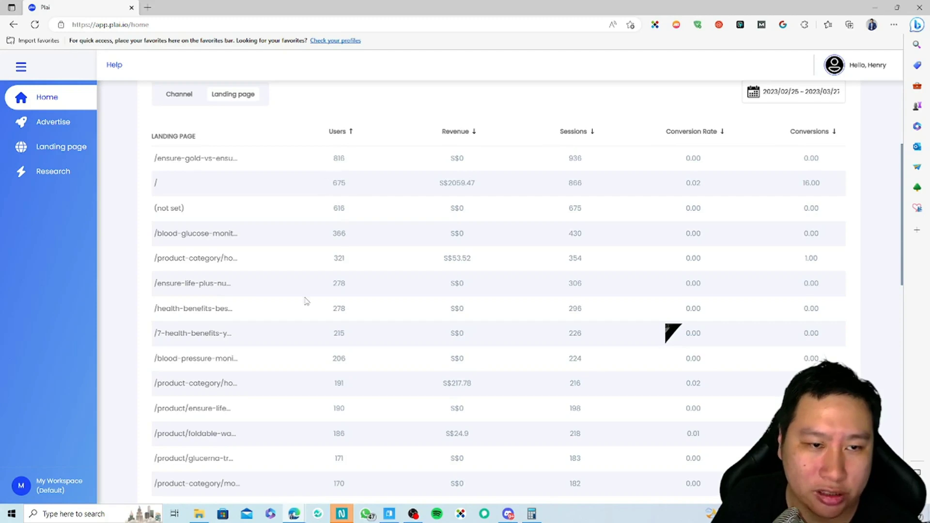
click(696, 133)
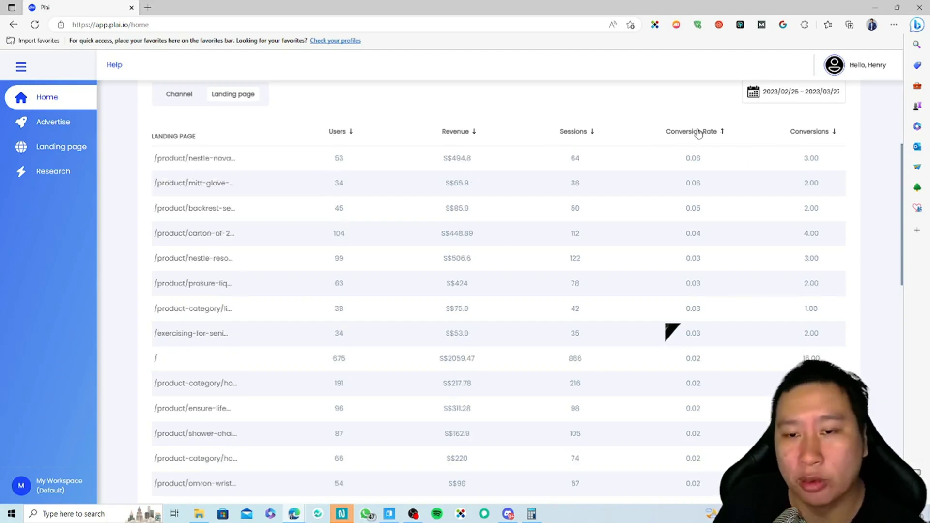
click(807, 132)
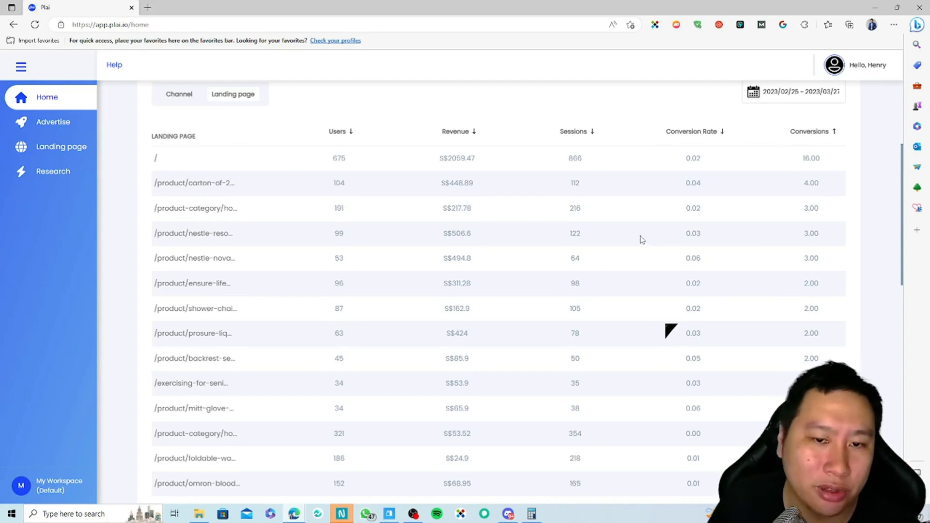
scroll(639, 239, up, 5)
click(184, 143)
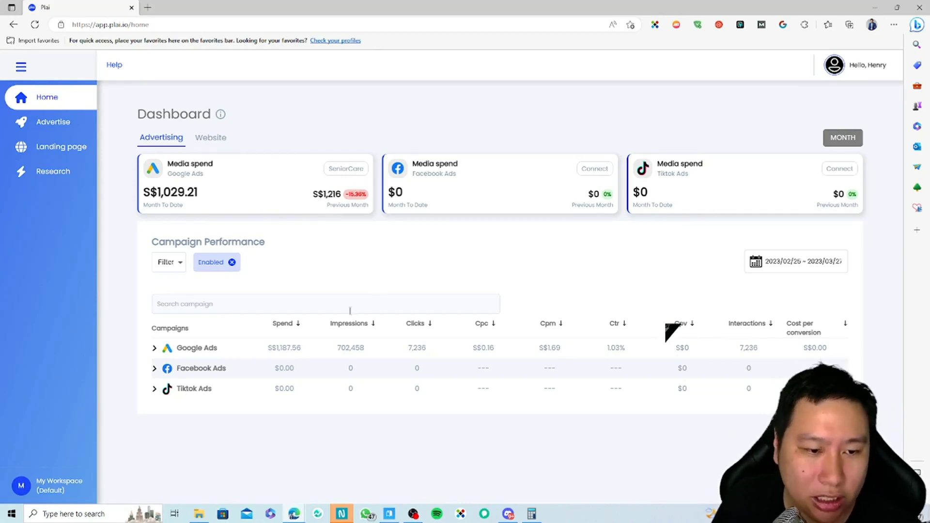
- Highlight the Google Ads spend, impressions 702,458, clicks 7,236 and cost-per-click figures
double_click(291, 346)
drag(324, 353, 380, 355)
click(370, 358)
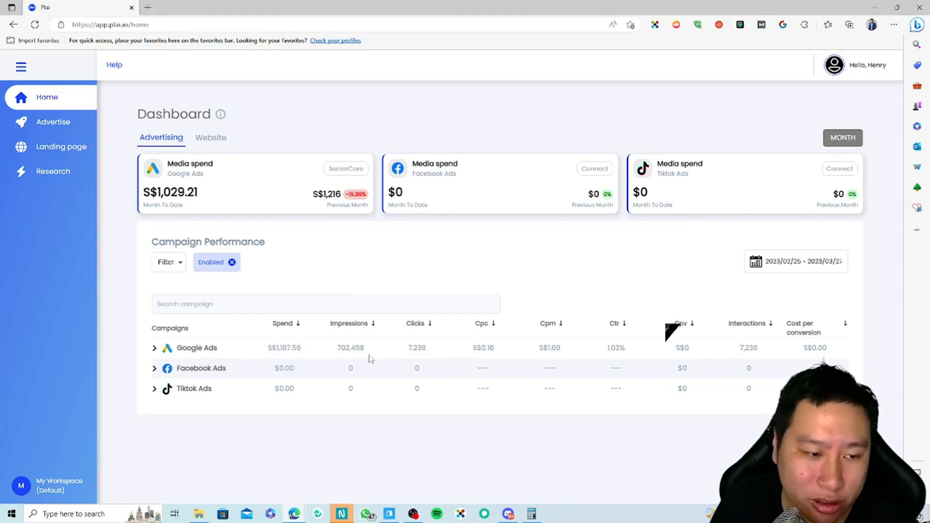
double_click(411, 348)
double_click(483, 347)
click(485, 352)
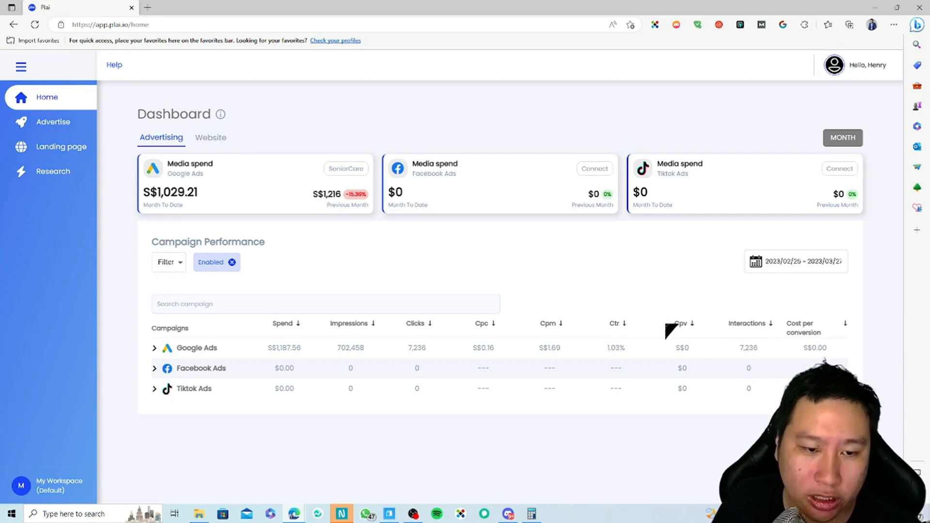
- Browse the date-range calendar to March 2023 without changing it, then go to Advertise
click(802, 260)
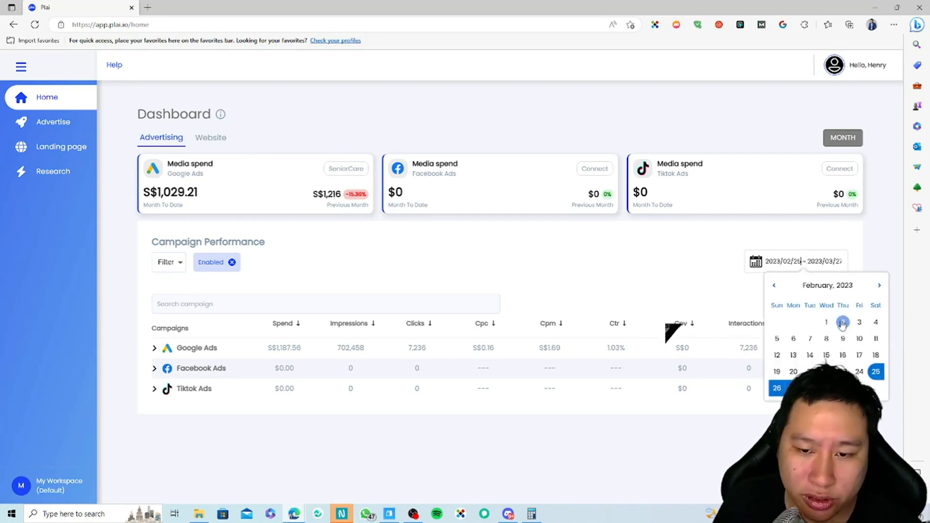
click(879, 285)
click(537, 382)
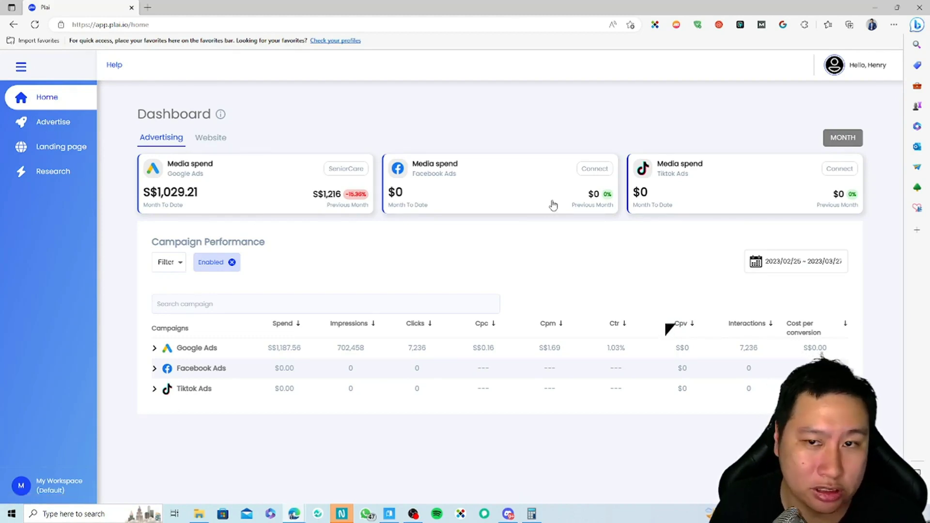
click(50, 127)
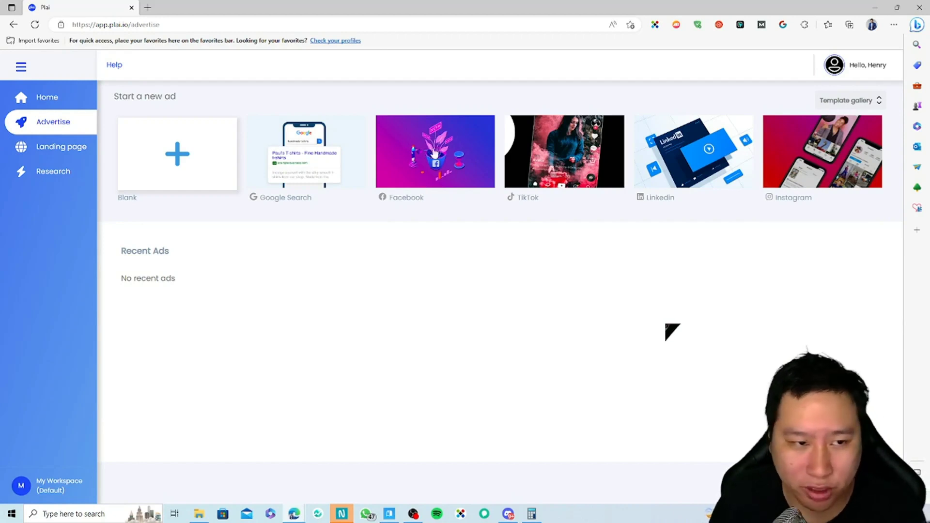
- Pick the Facebook ad template, go back, and turn AdGuard off for app.plai.io
click(454, 155)
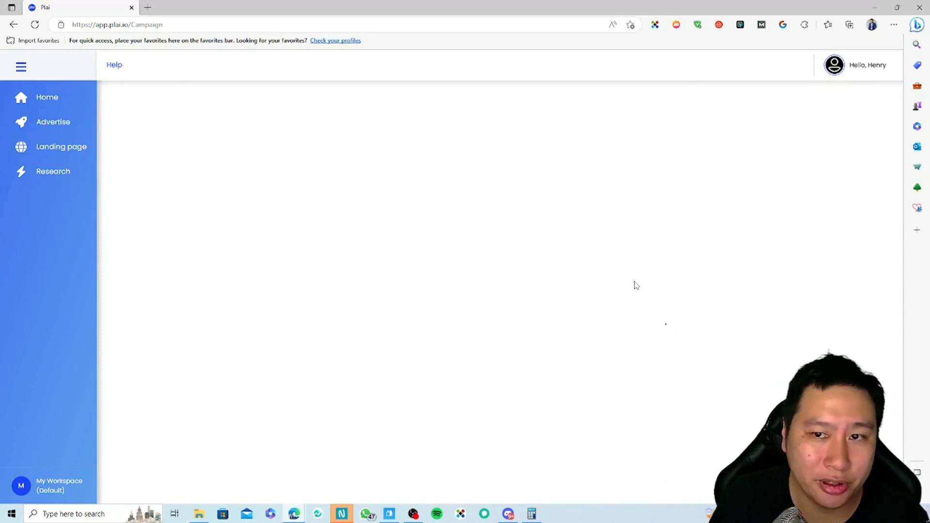
click(13, 24)
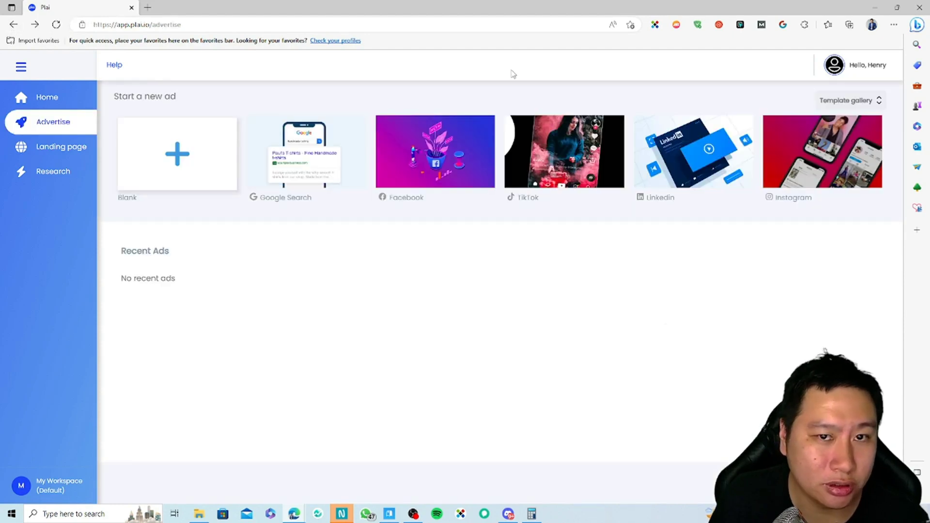
click(697, 30)
click(687, 160)
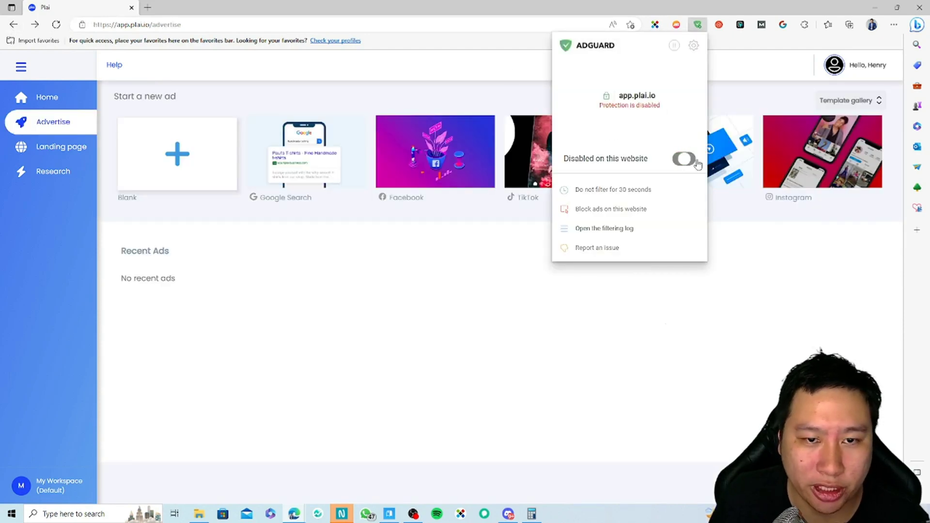
click(446, 297)
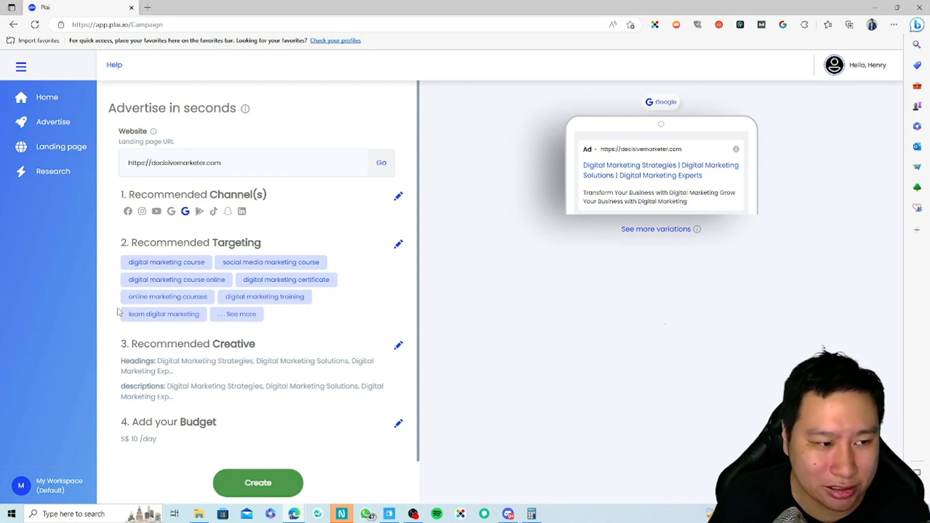
- Expand the full Recommended Targeting keyword list, then close it to see the Facebook preview
click(246, 320)
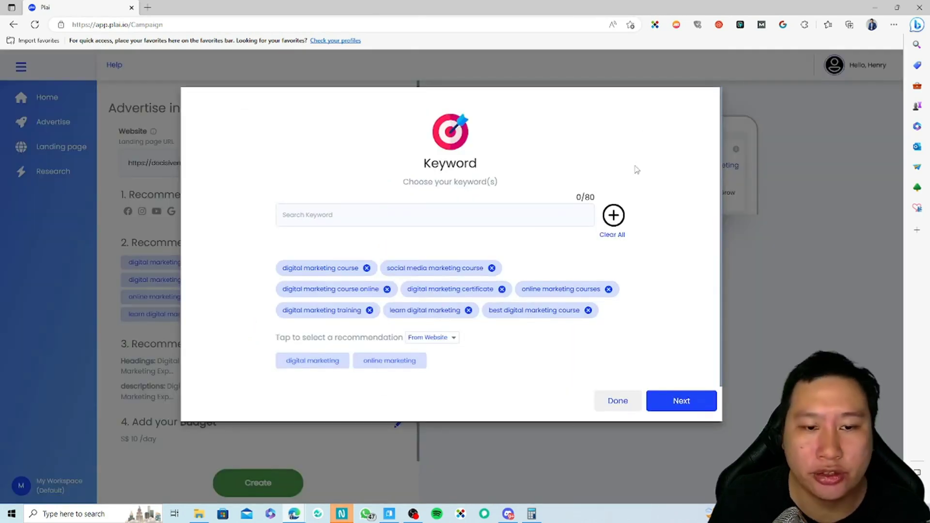
click(798, 329)
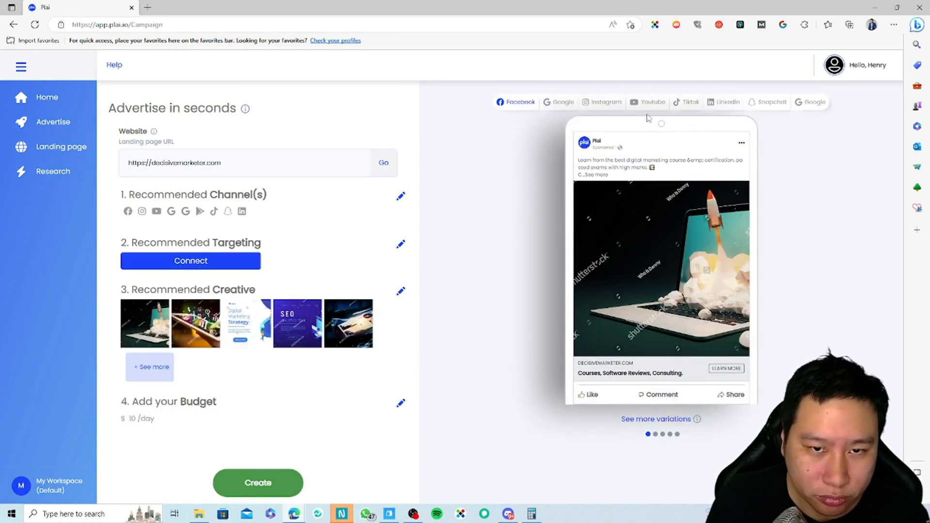
click(655, 434)
click(662, 434)
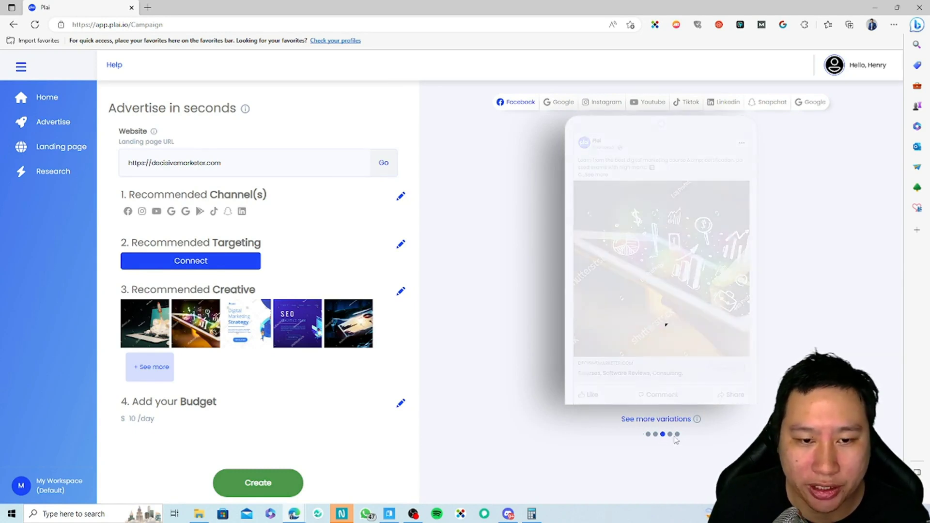
click(670, 434)
click(663, 434)
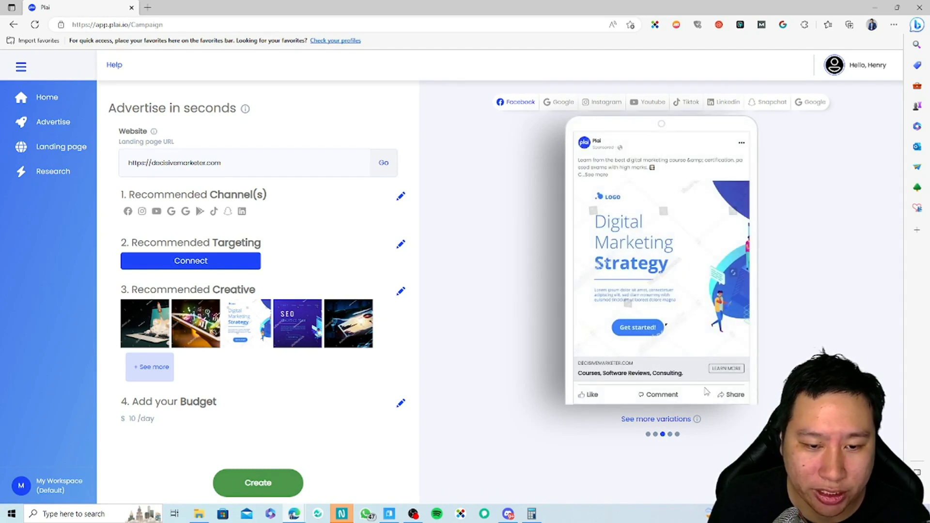
click(676, 435)
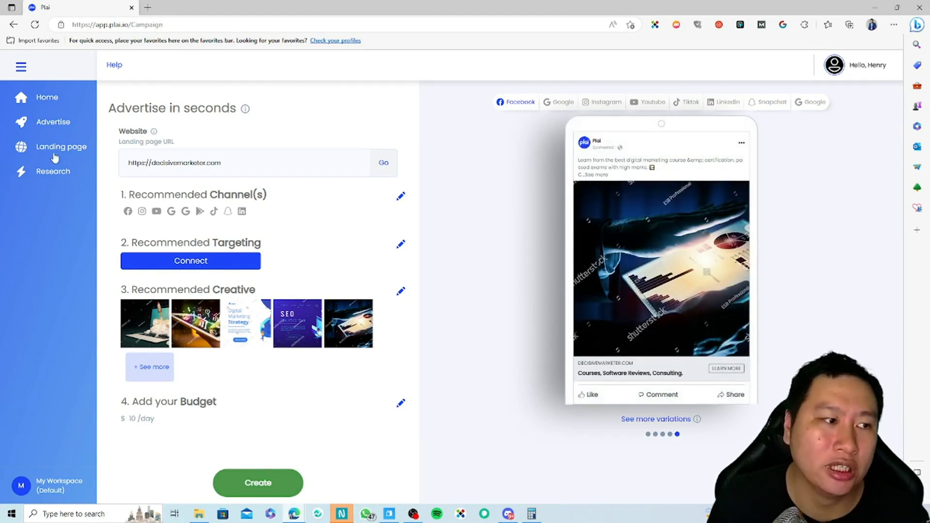
click(56, 128)
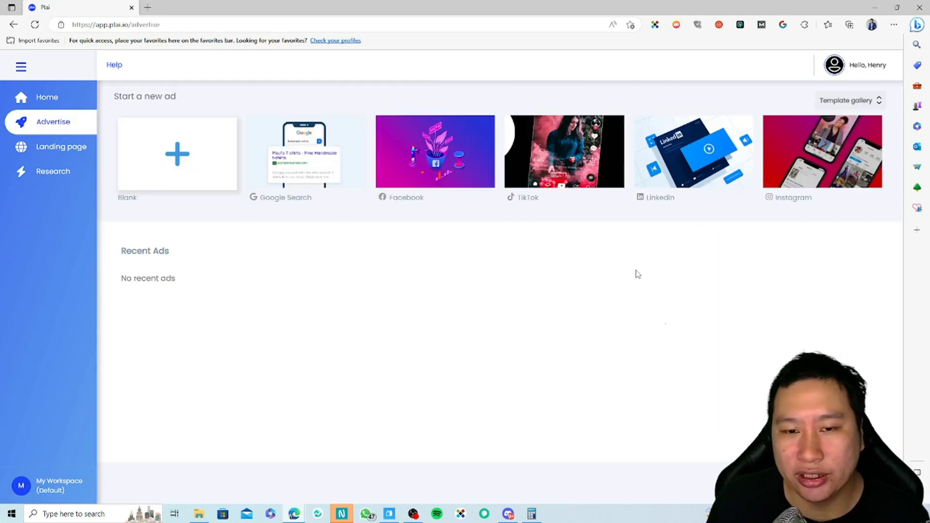
click(776, 177)
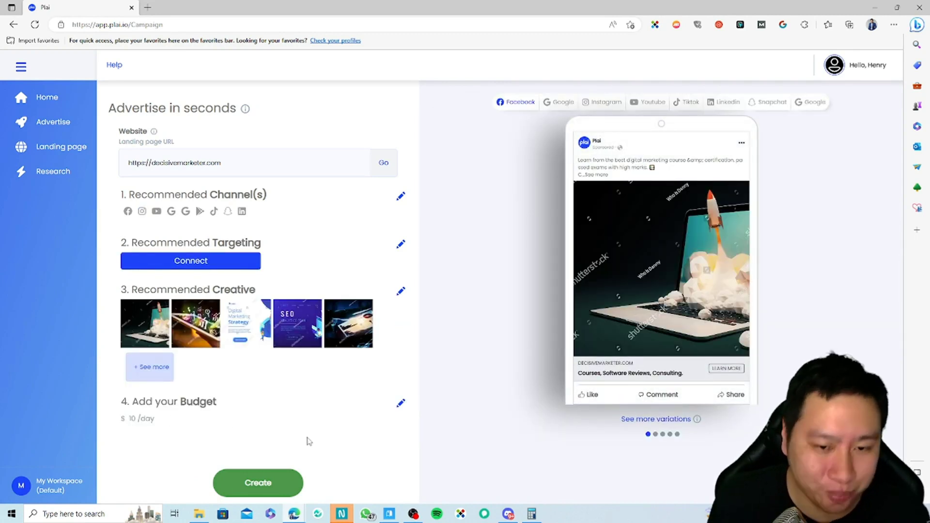
click(245, 417)
click(453, 312)
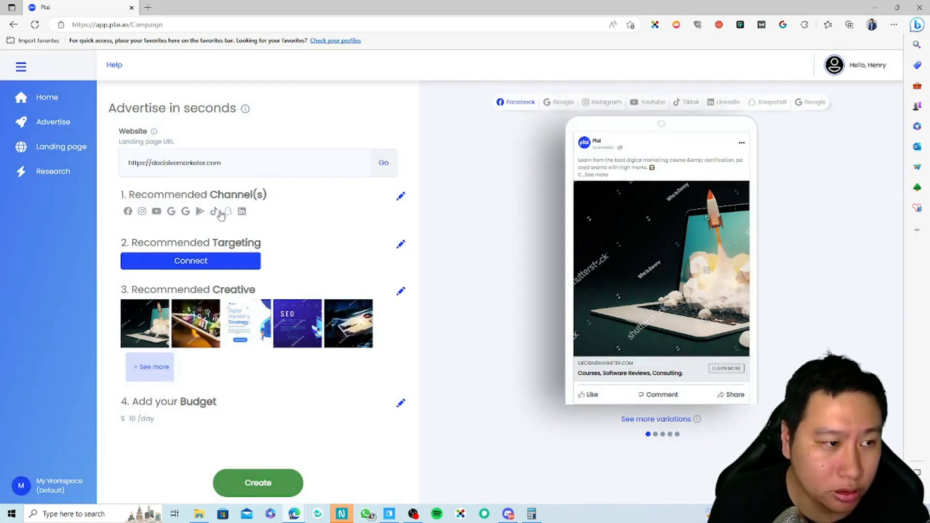
- Open the Facebook Ads connect prompt from the channel list, dismiss it, then open Landing page
click(125, 213)
click(151, 264)
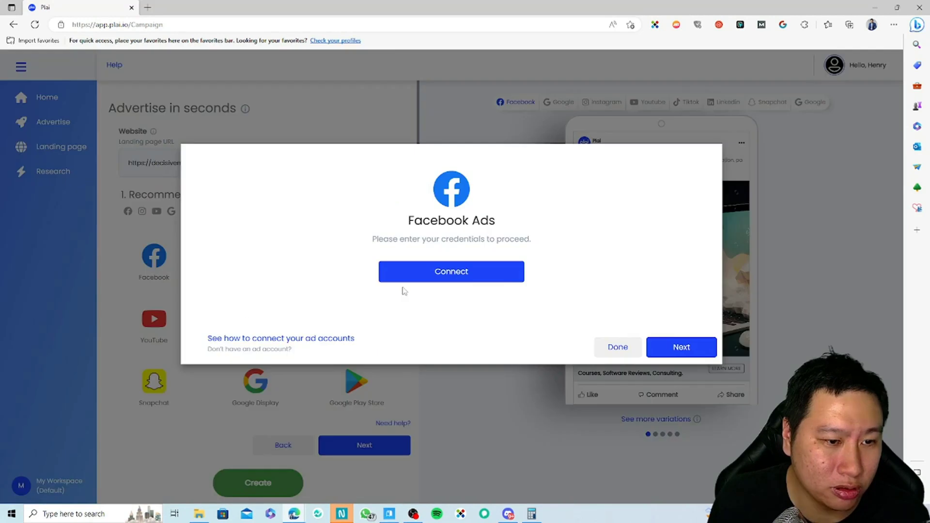
click(616, 340)
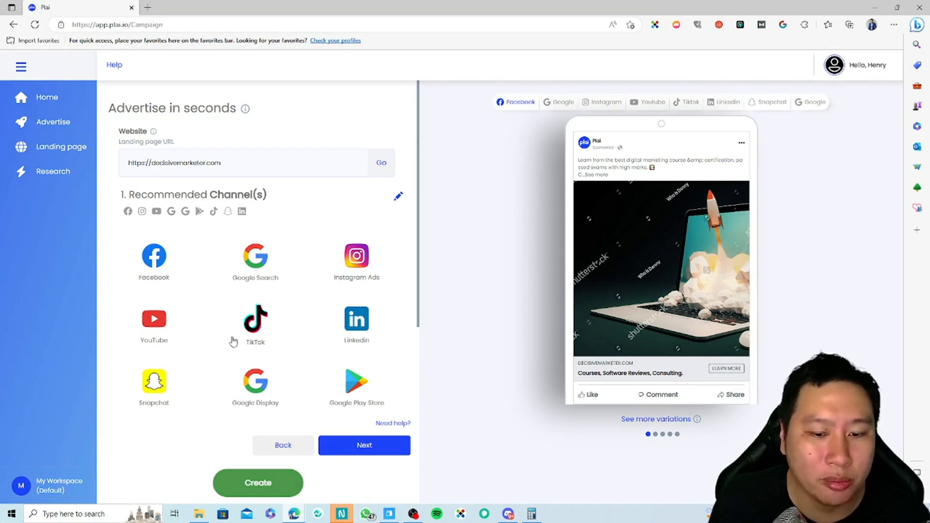
click(35, 153)
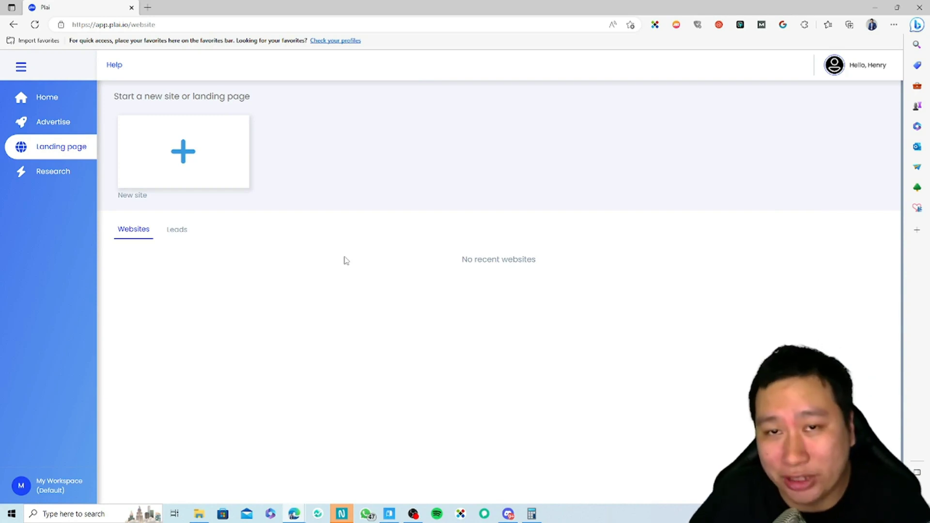
- Start a new site and enter 'DecisiveMark' as the business name
click(192, 166)
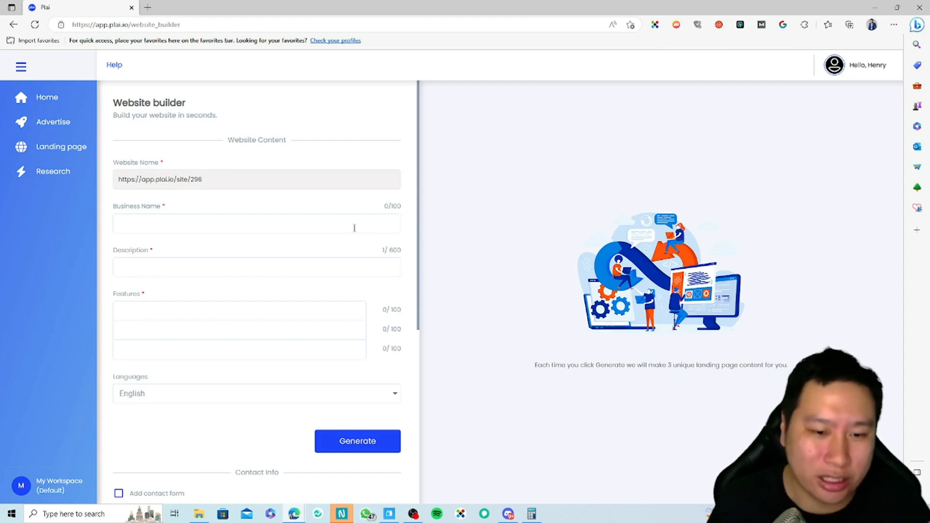
text(Te)
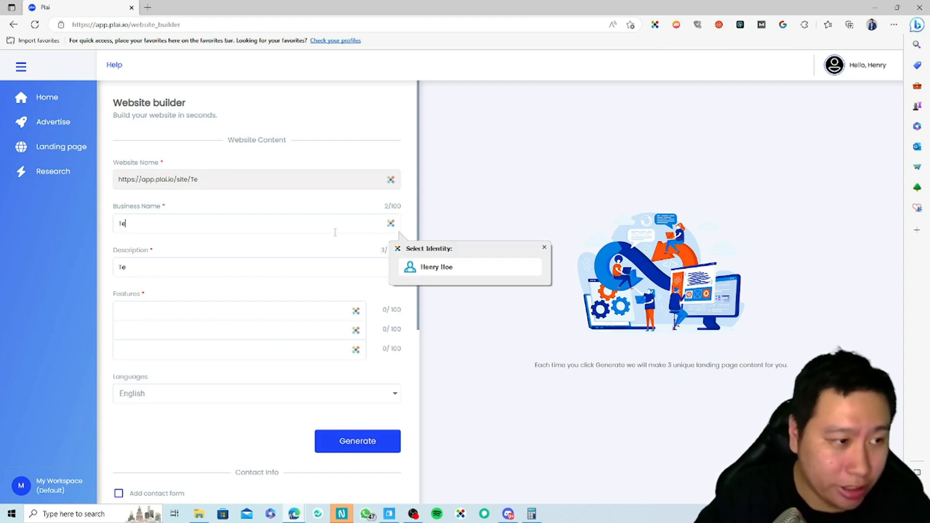
key(BackSpace)
key(BackSpace)
text(DecisiveMark)
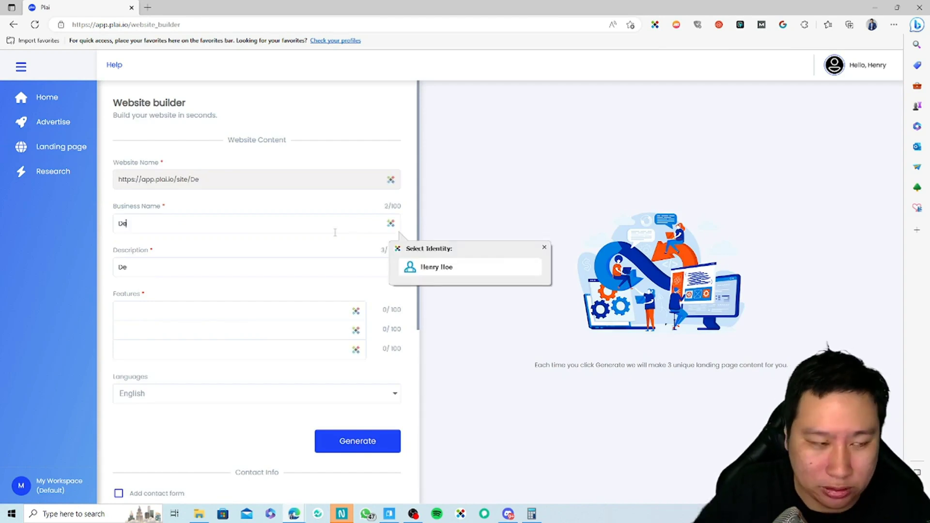